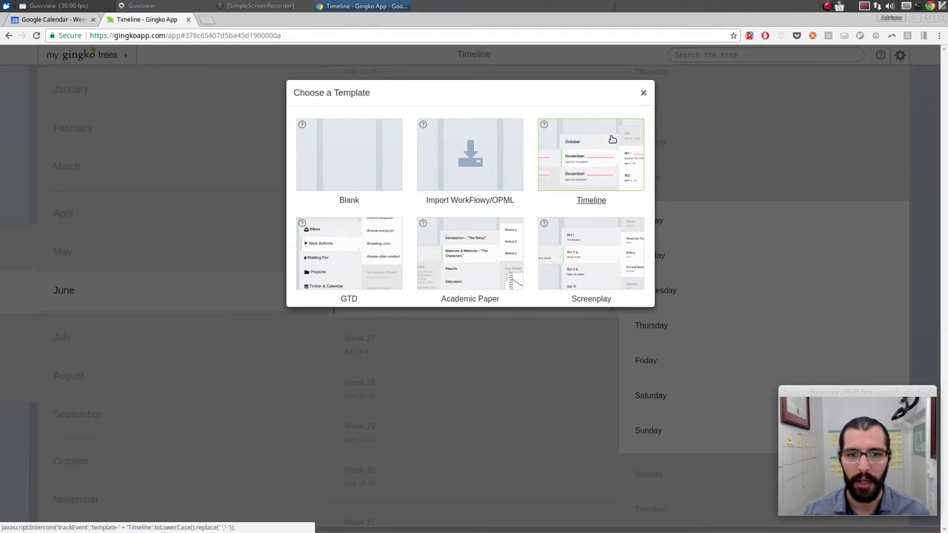
Step: Open the template chooser for a new tree to view the Timeline template, and close it without creating a tree
left_click(218, 92)
left_click(126, 55)
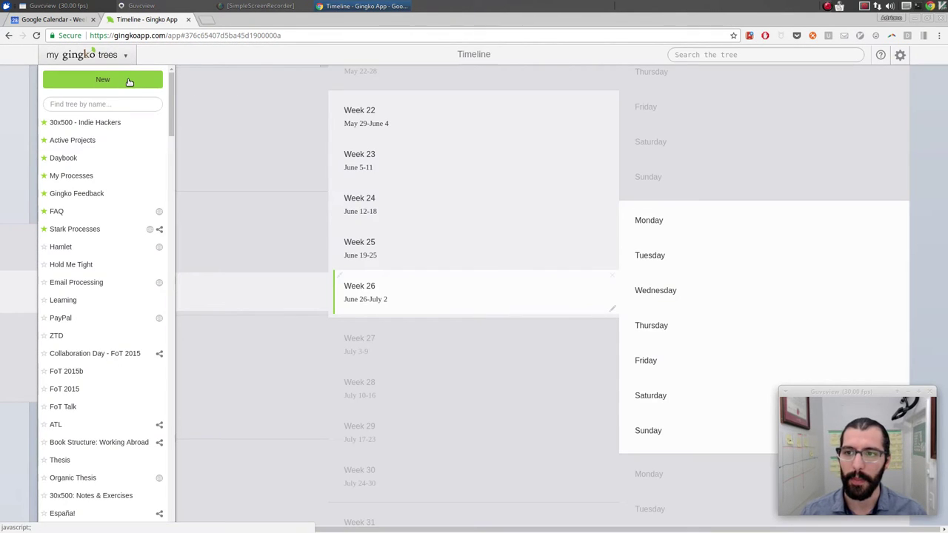
left_click(129, 82)
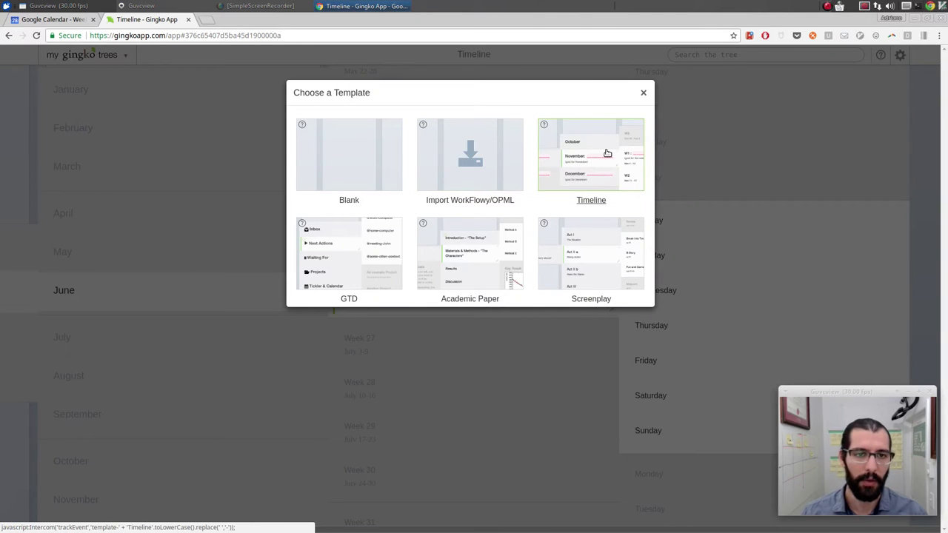
left_click(643, 92)
Step: Examine the timeline's hierarchy by moving between its quarter, month, week and day cards, including 2017 - Q1 and Q2
key("Left")
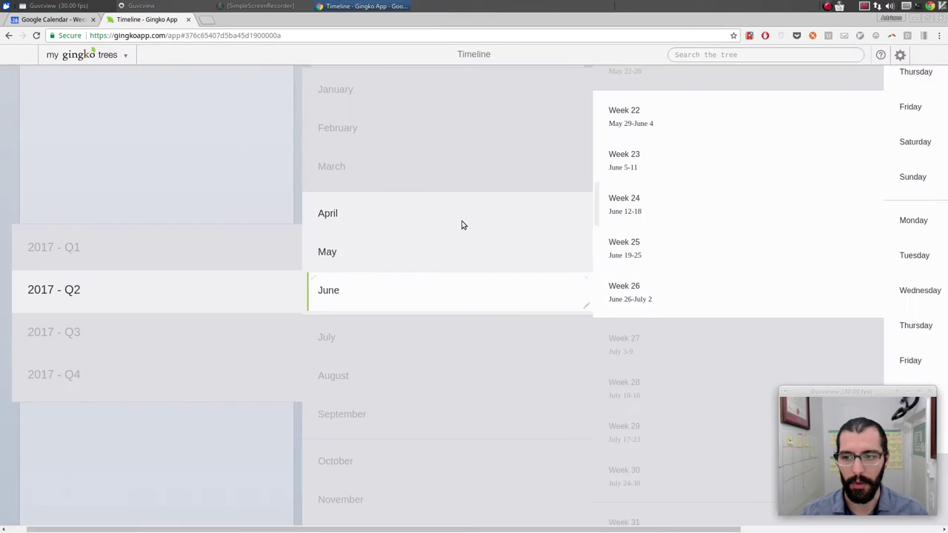
key("Left")
key("Right")
key("Right")
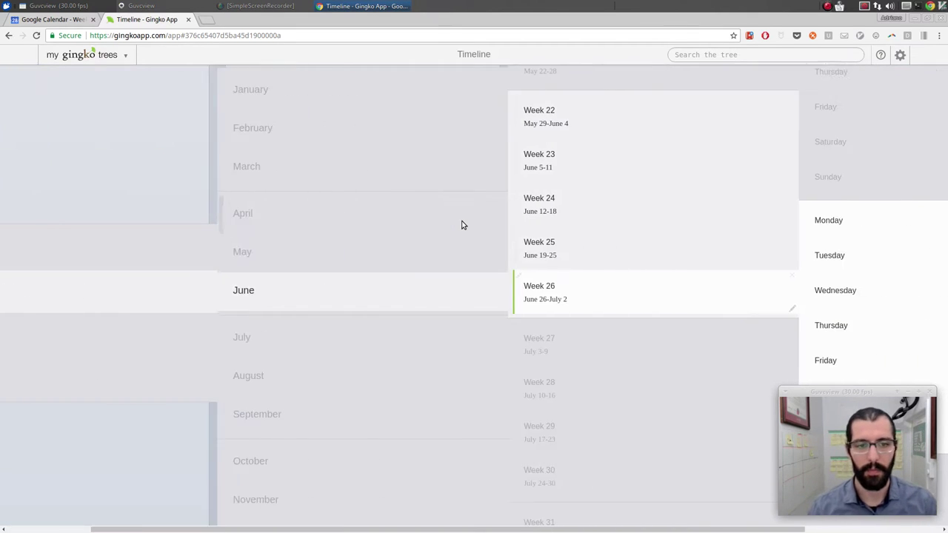
key("Right")
key("Left")
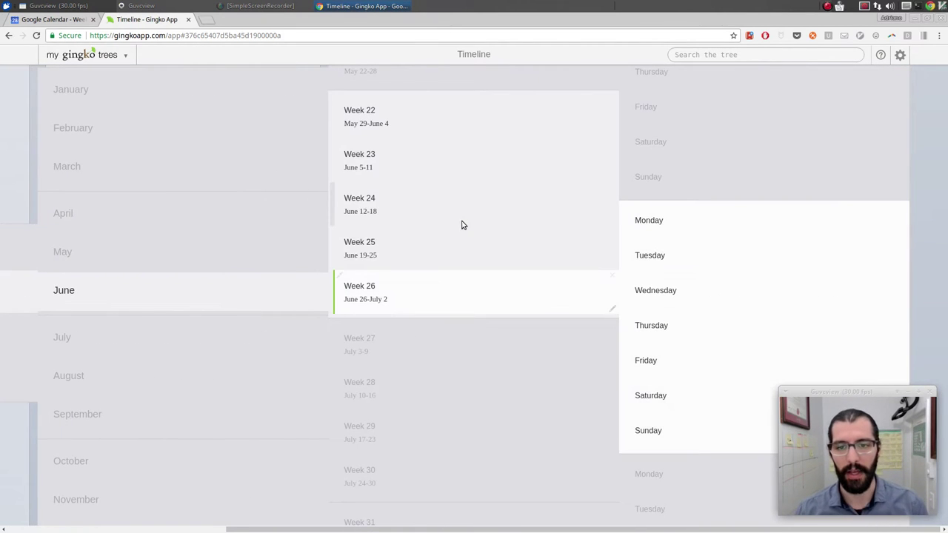
key("Left")
key("Left")
key("Right")
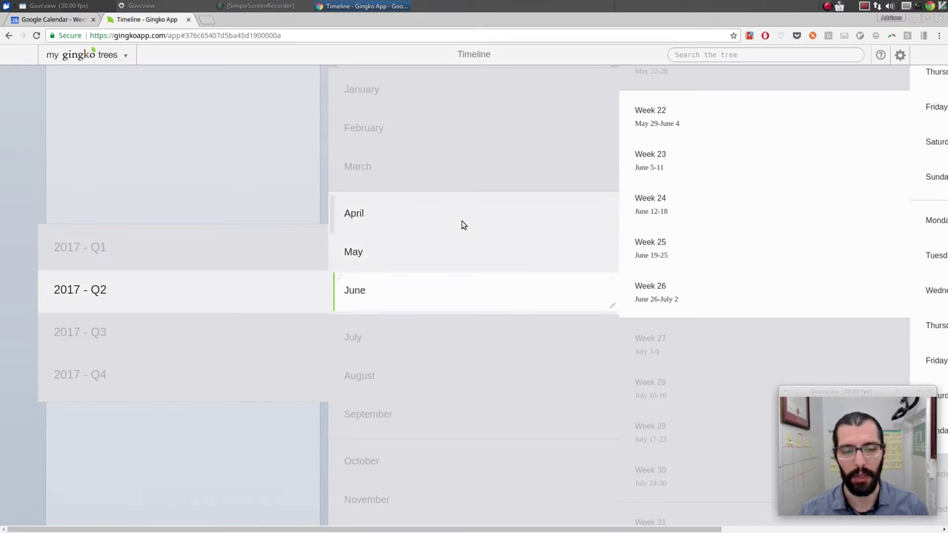
key("Right")
key("Right")
key("Left")
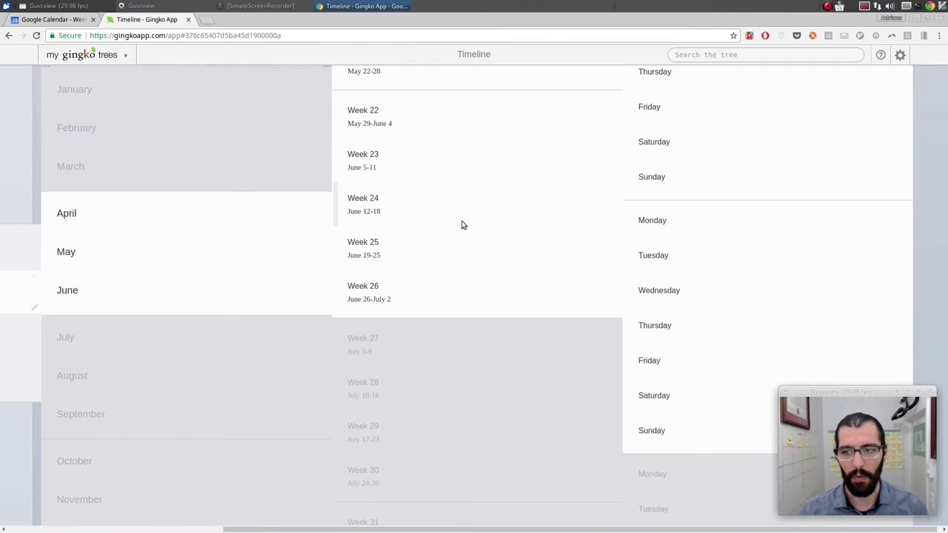
key("Left")
key("Left")
key("Up")
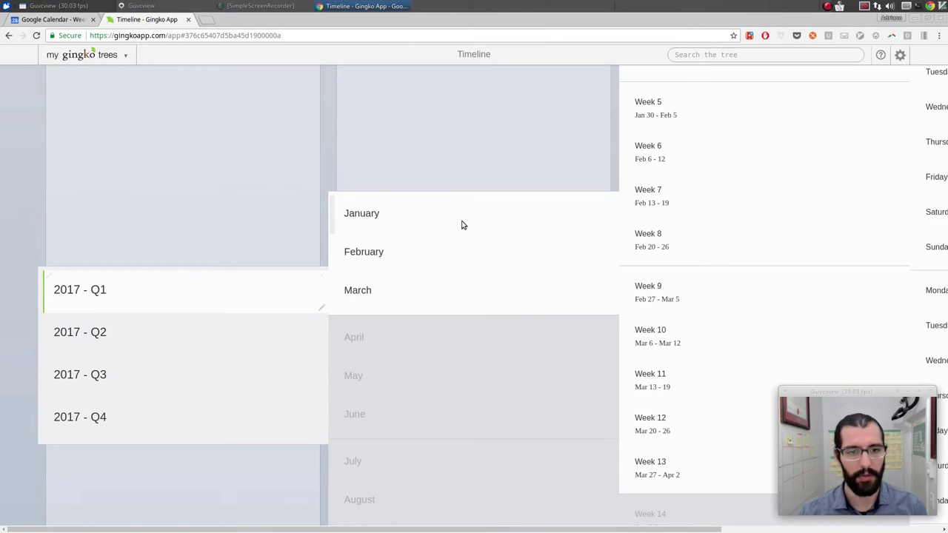
key("Down")
Step: Open the Wednesday card under Week 26 of June for editing and add the date 2017-06-28 below its heading
key("Right")
key("Right")
key("Right")
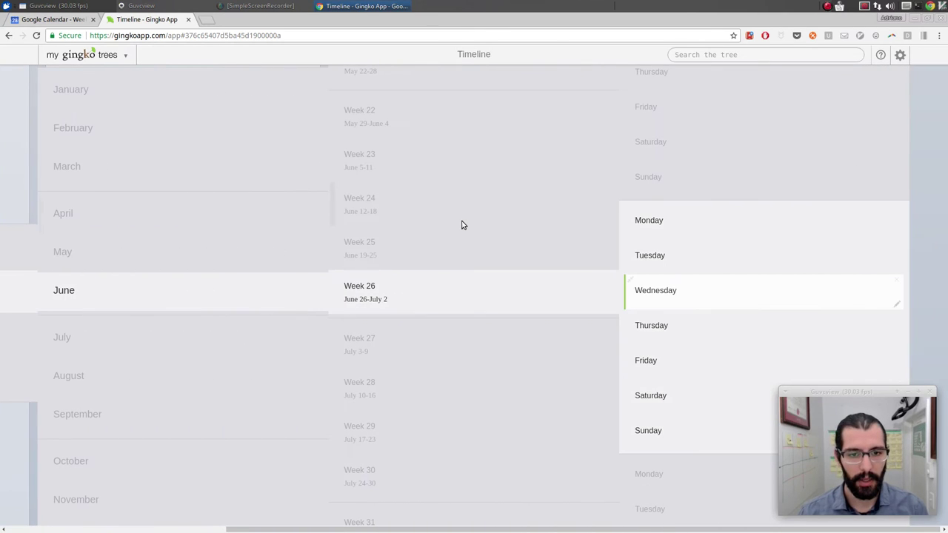
key("Return")
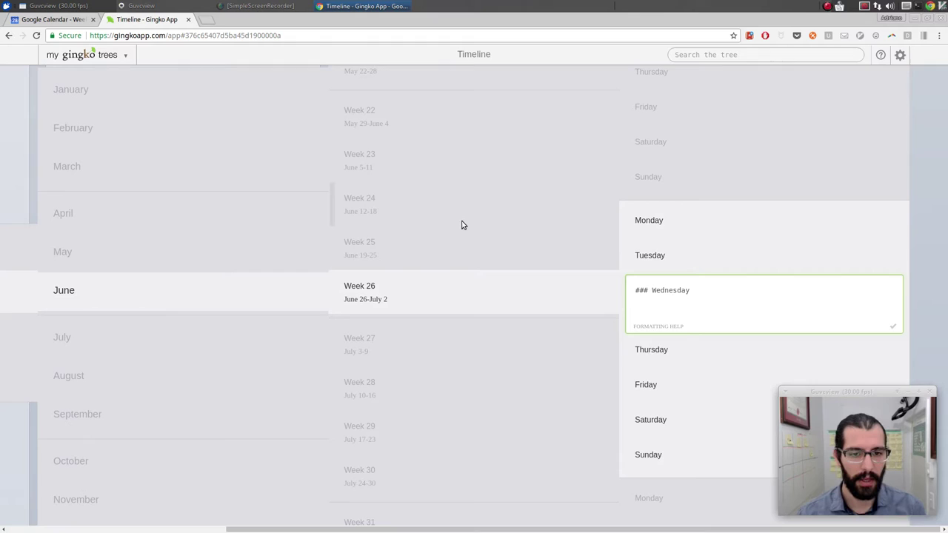
type("2017-06")
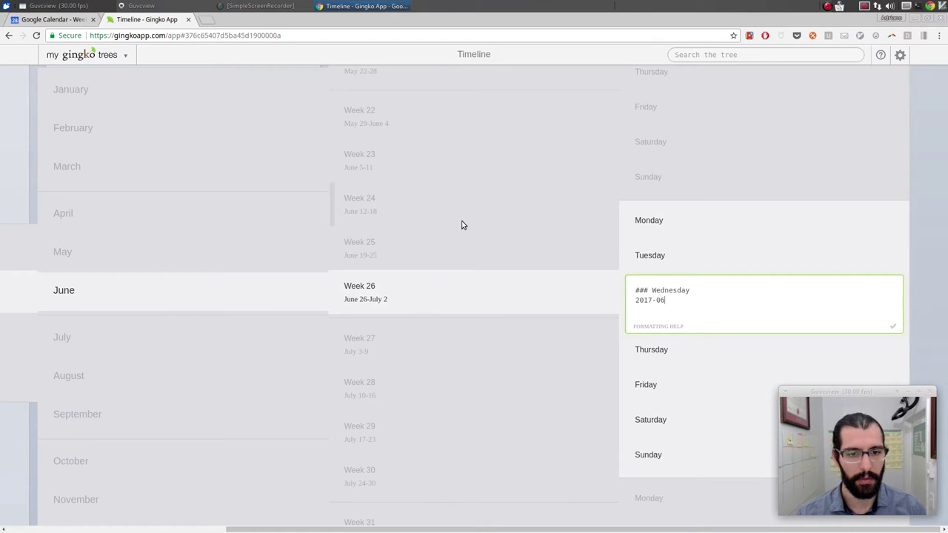
type("-28")
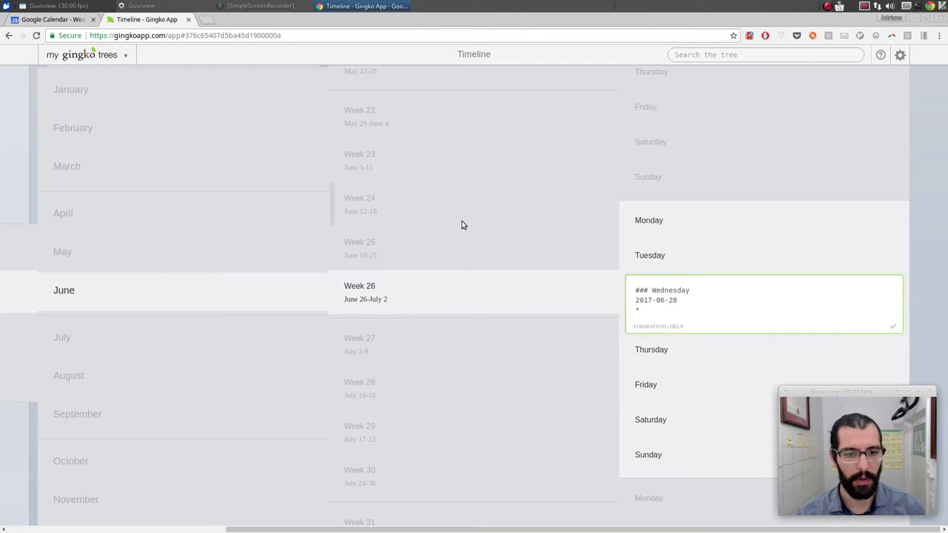
Step: Add the bullets "Did bugfix on X", "Feature work on Y" and "etc" below the date, and save the Wednesday card
type("Did bugfix on X")
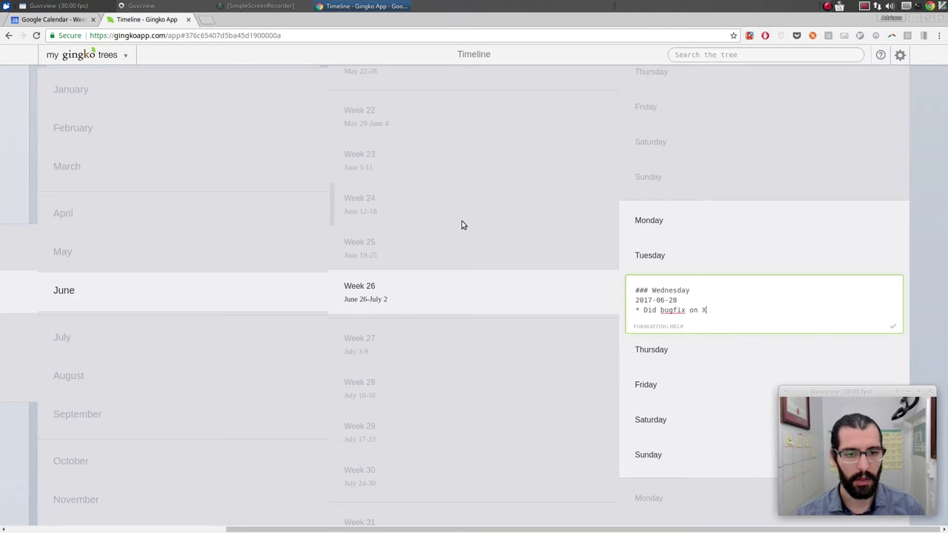
key("Return")
type("* ")
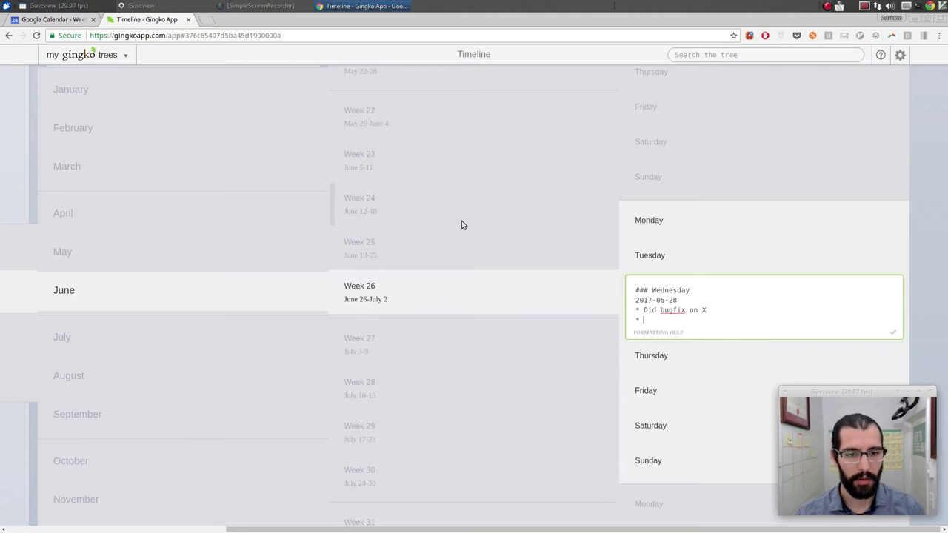
type("Feature ")
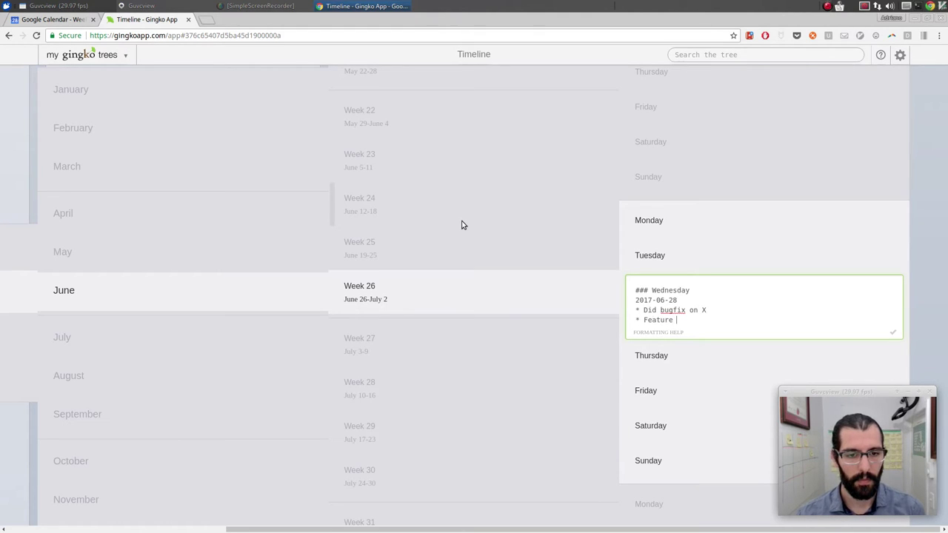
type("work on Y")
key("Return")
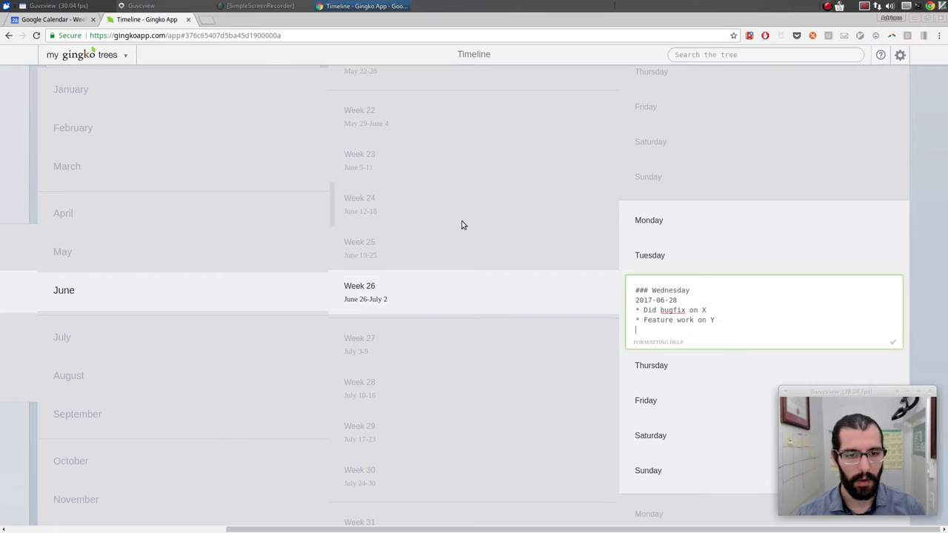
type("* etc")
key("ctrl+Return")
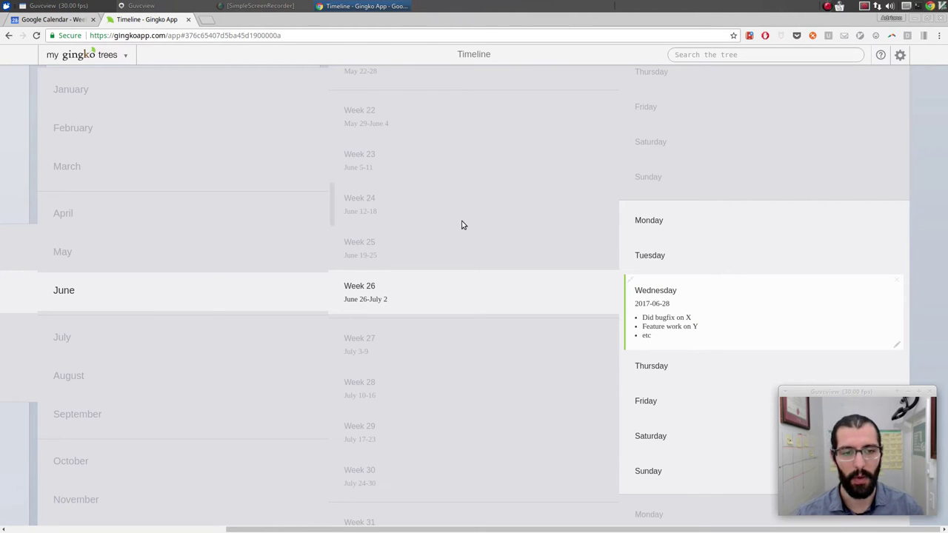
Step: Add a child card reading "asgasgasg" to the Wednesday card, and delete that child card
key("ctrl+Right")
type("asgasgas")
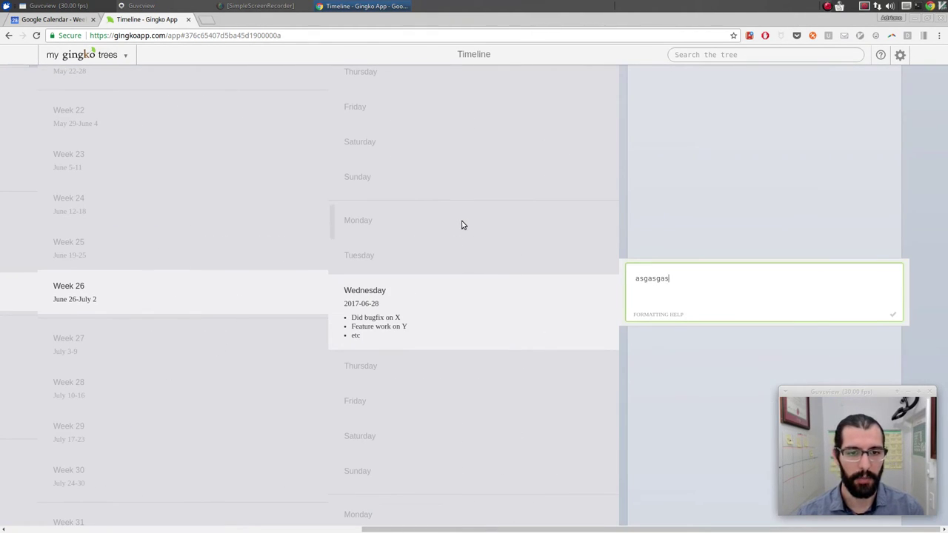
type("g")
key("ctrl+Return")
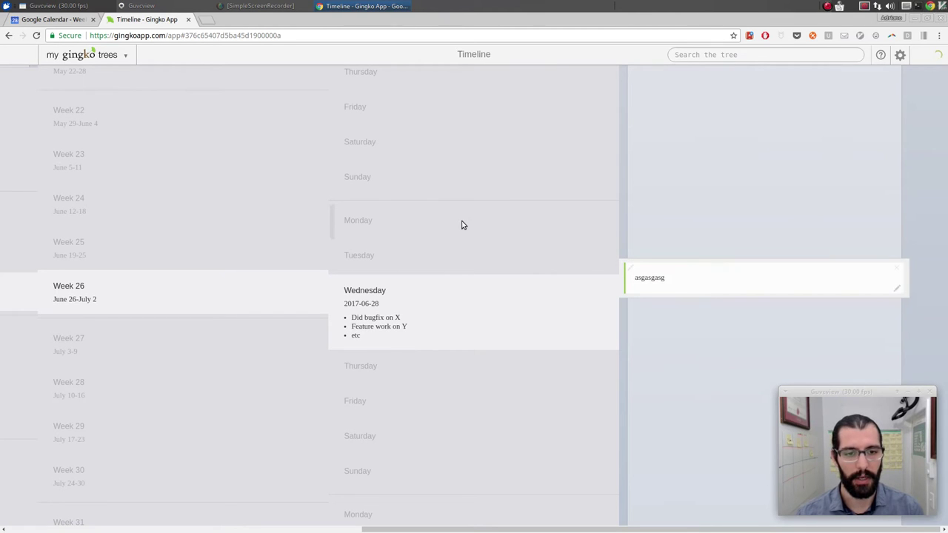
key("ctrl+BackSpace")
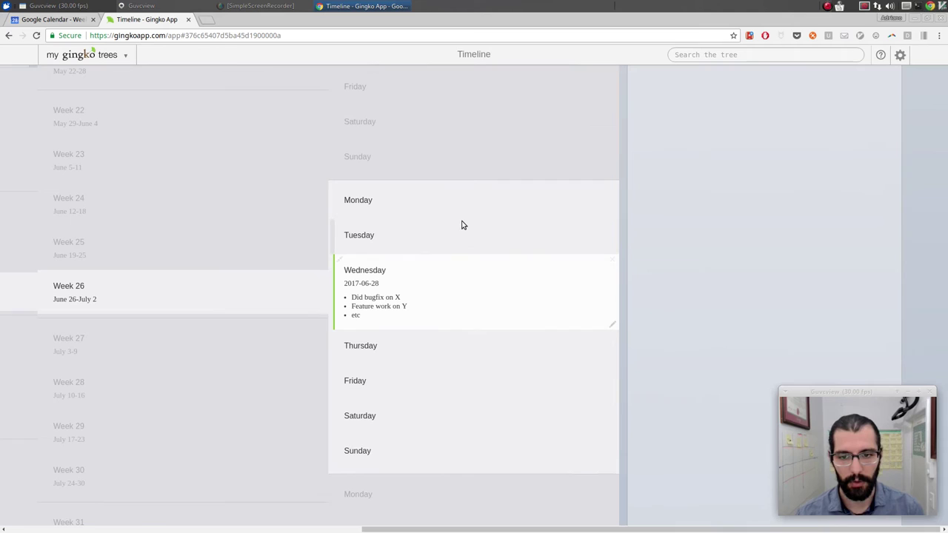
Step: Open the Week 26 card for editing and discard the edit
key("Left")
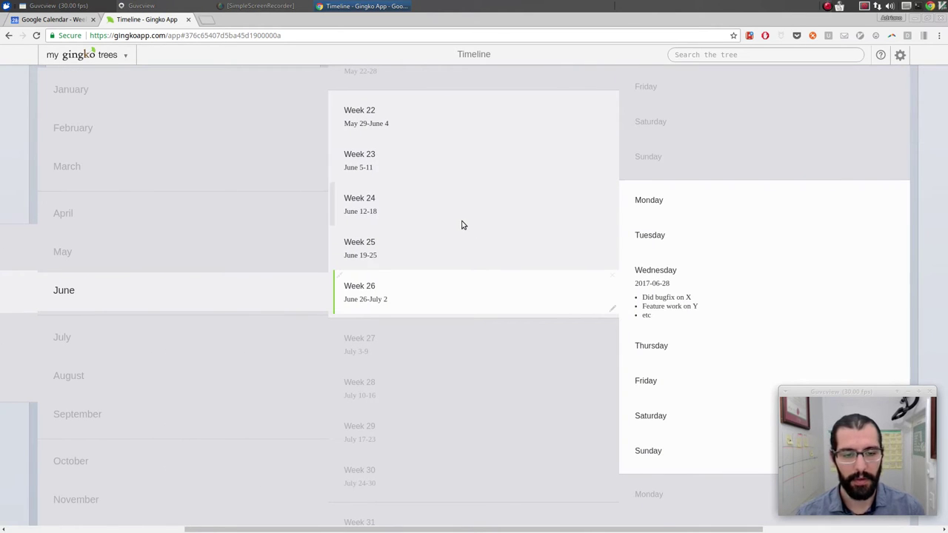
double_click(446, 296)
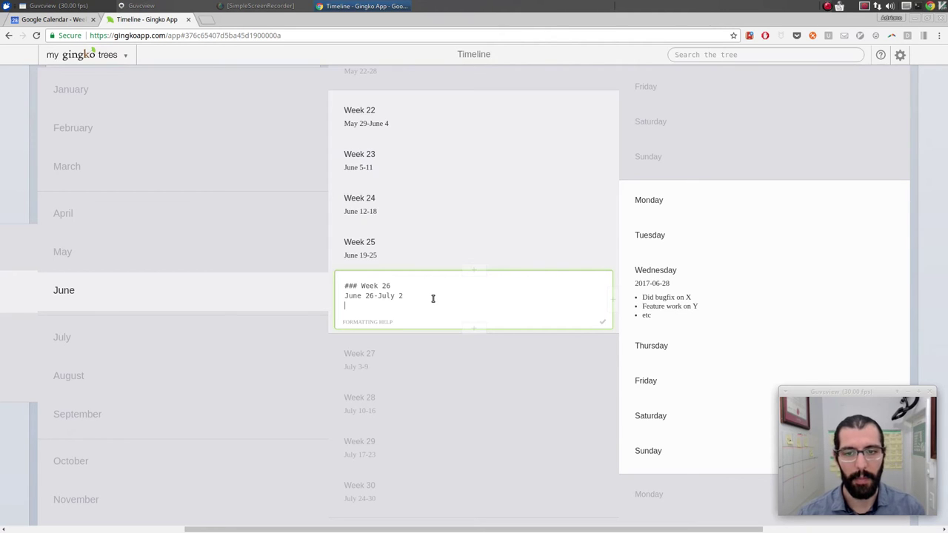
key("Escape")
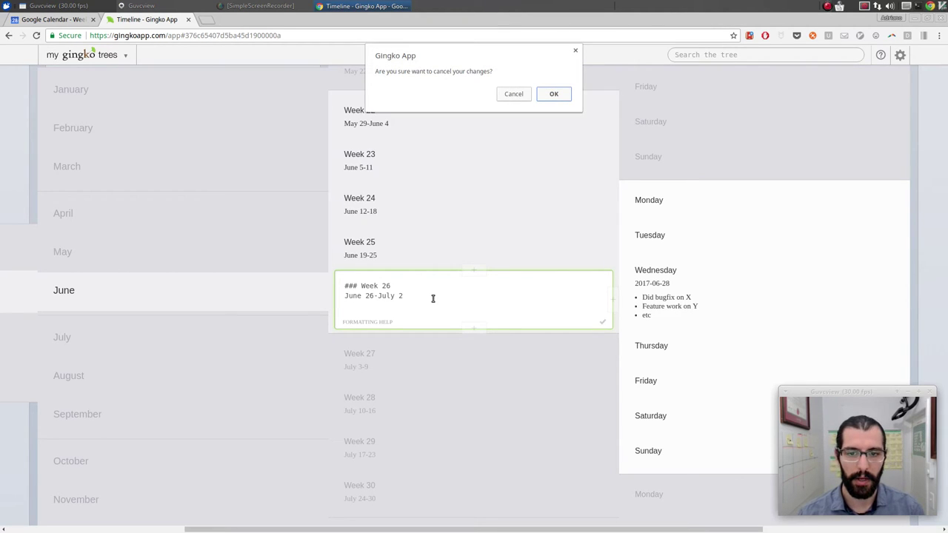
key("Return")
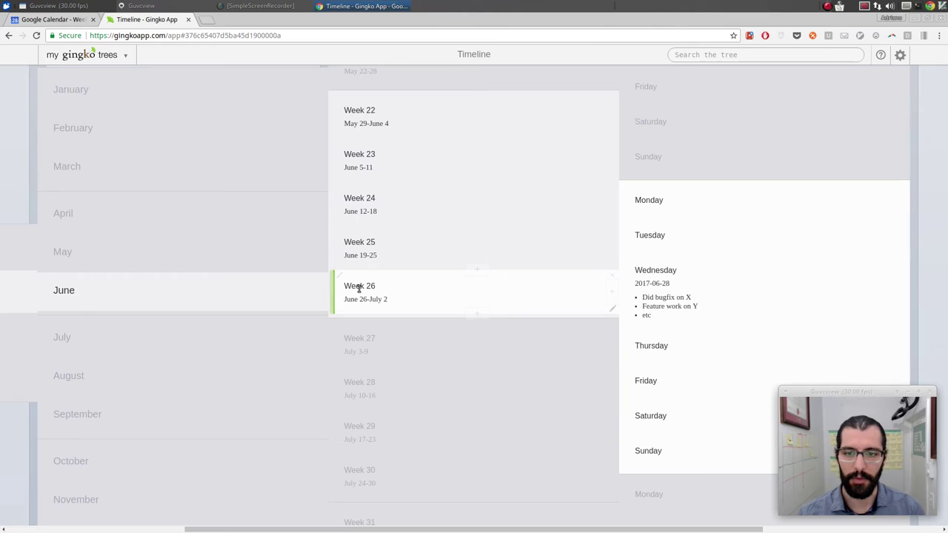
Step: Open the June card for editing and discard the edit
key("Left")
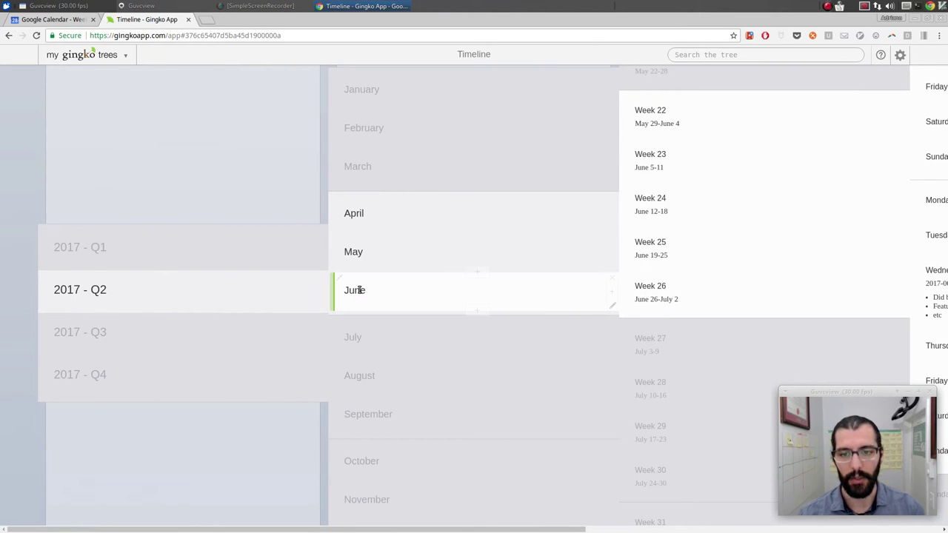
key("Return")
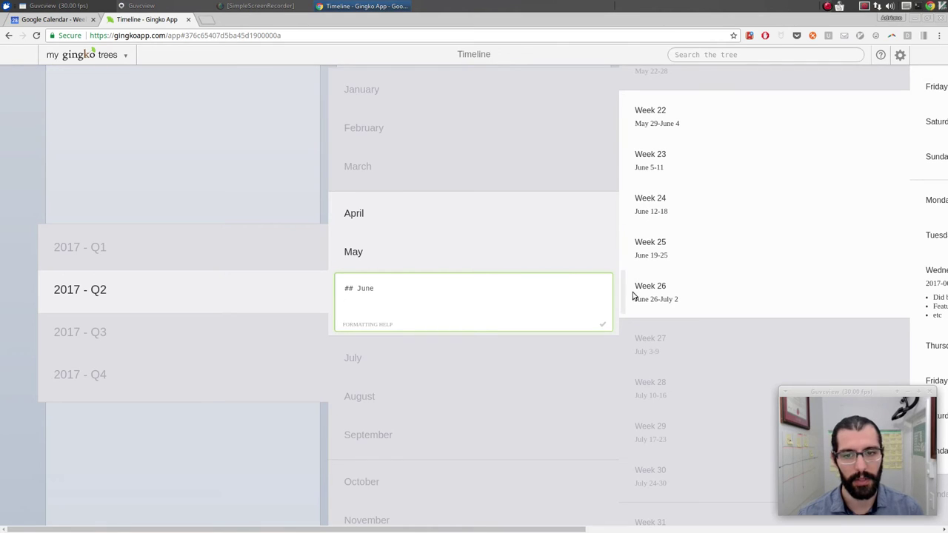
key("Escape")
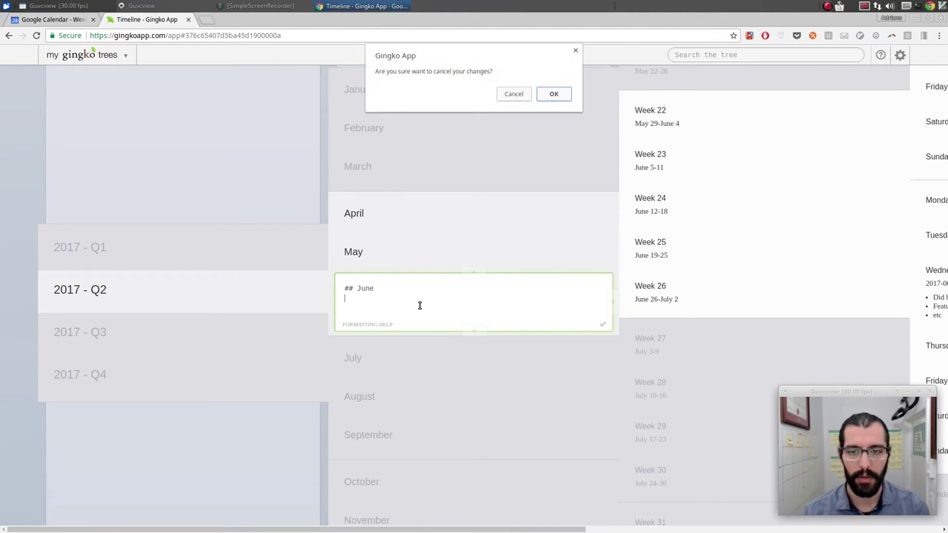
key("Return")
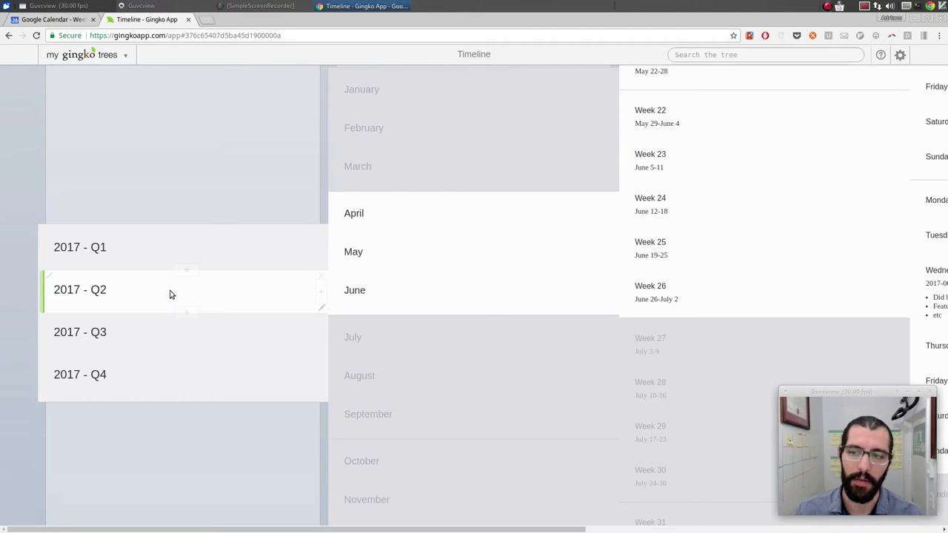
Step: Browse the active branch from 2017 - Q2 through June and Week 26 to the Wednesday card
left_click(557, 296)
left_click(672, 296)
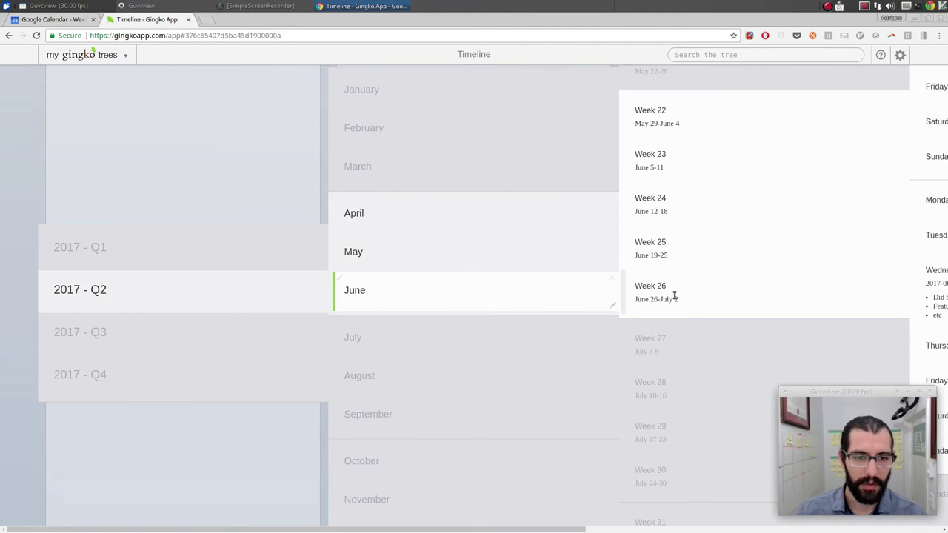
left_click(684, 290)
key("Left")
key("Left")
left_click(683, 290)
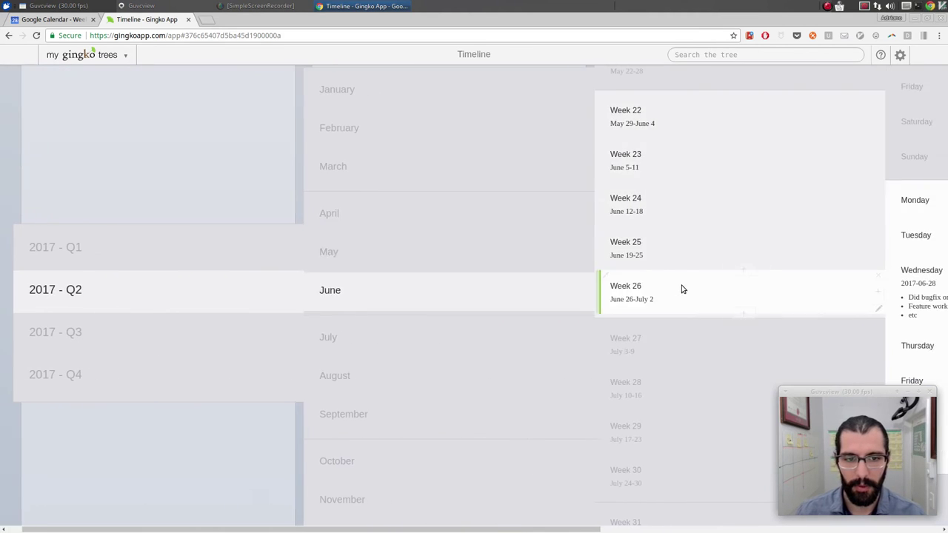
key("Right")
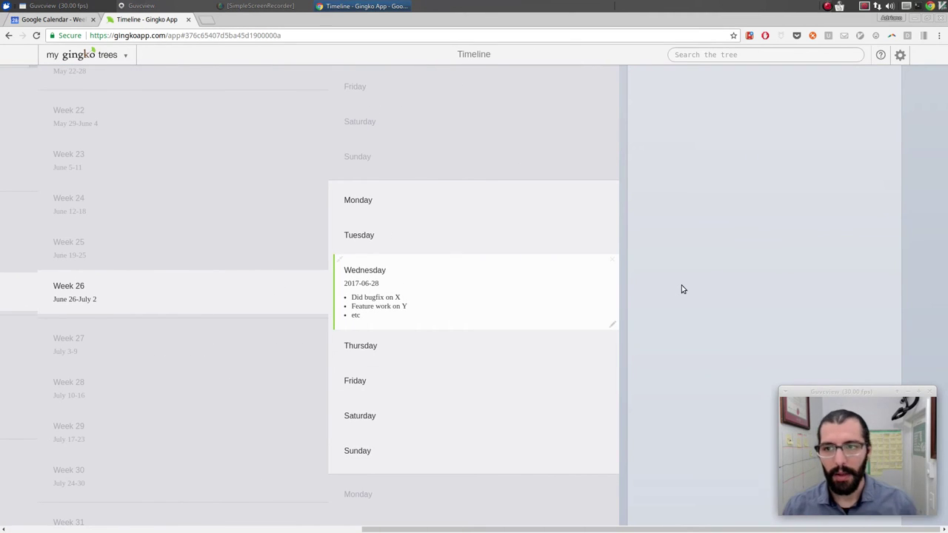